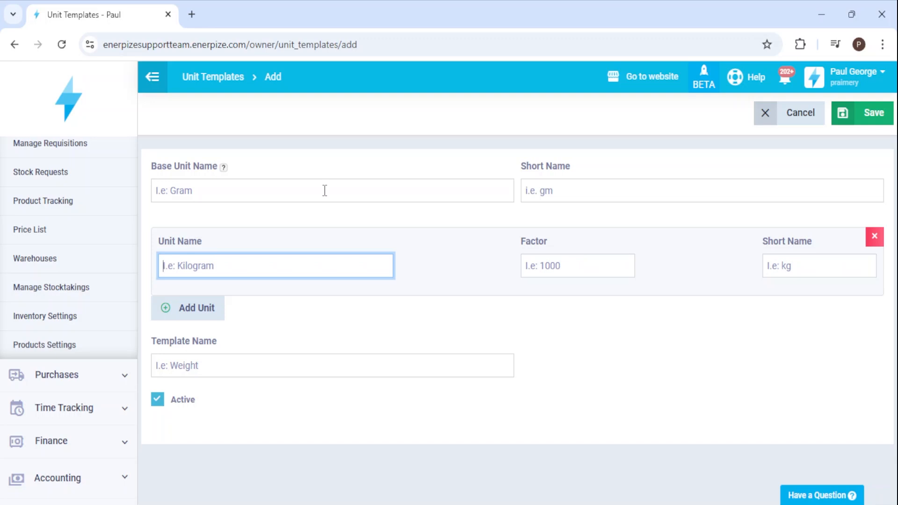
Set the new unit template's base unit name to Gram with the short name gm.
left_click(324, 190)
type("Gram")
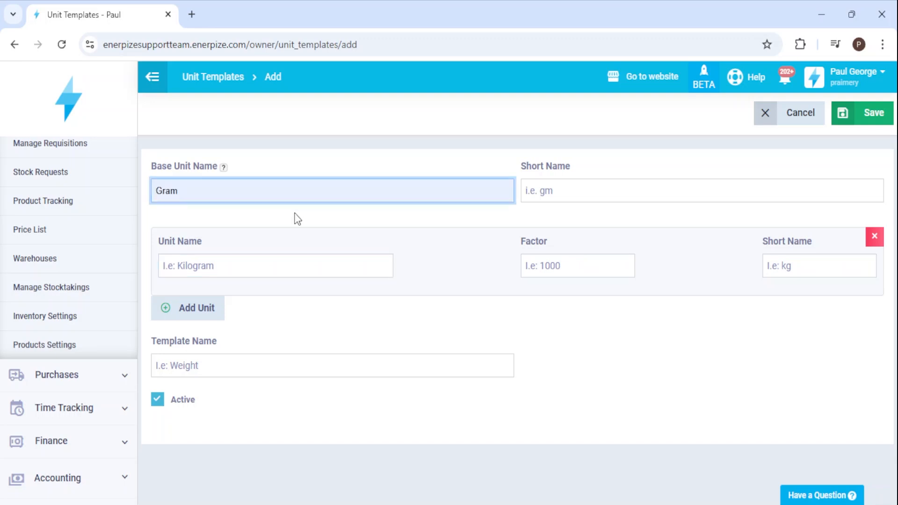
left_click_drag(150, 166, 216, 169)
left_click(554, 188)
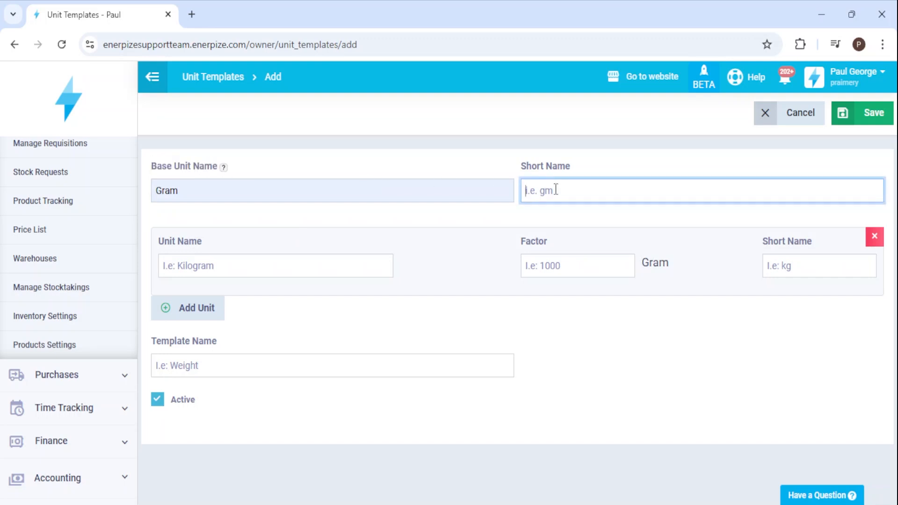
type("gm")
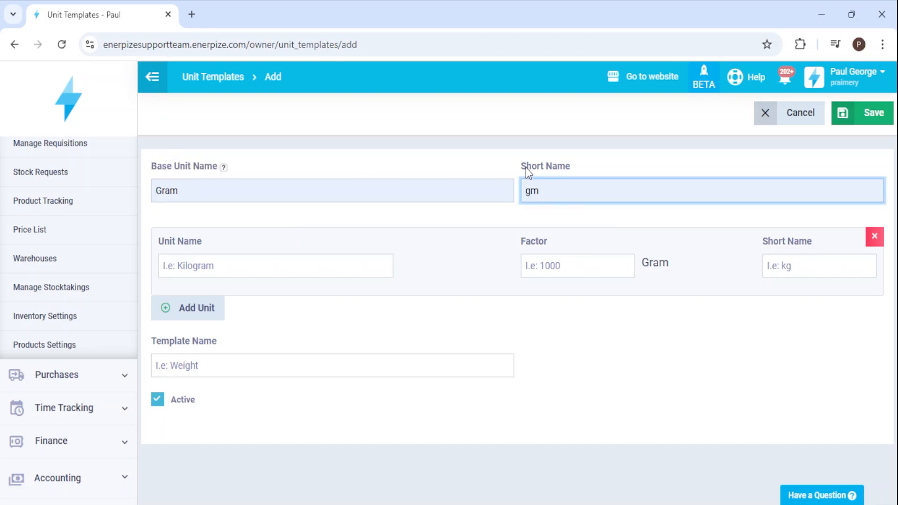
Define the first conversion unit as Kilo with a factor of 1000 and the short name kg.
left_click(281, 266)
type("Kilo")
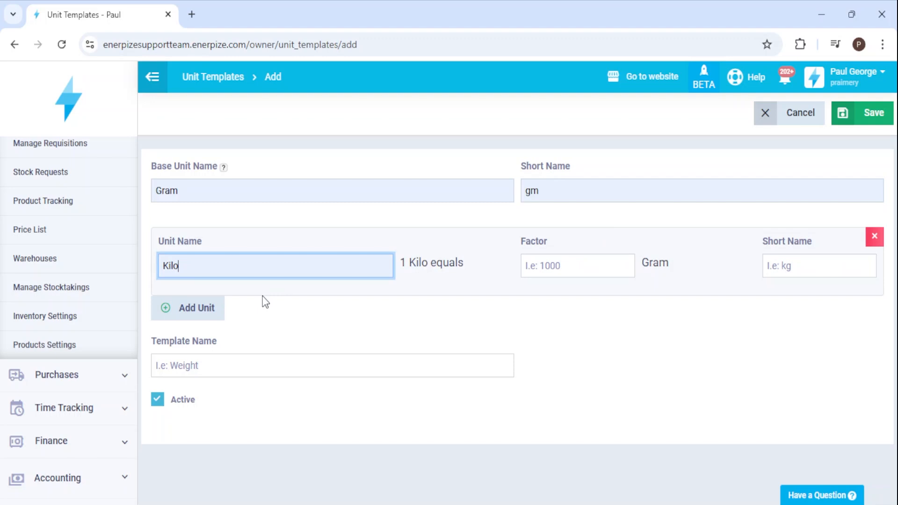
left_click(525, 263)
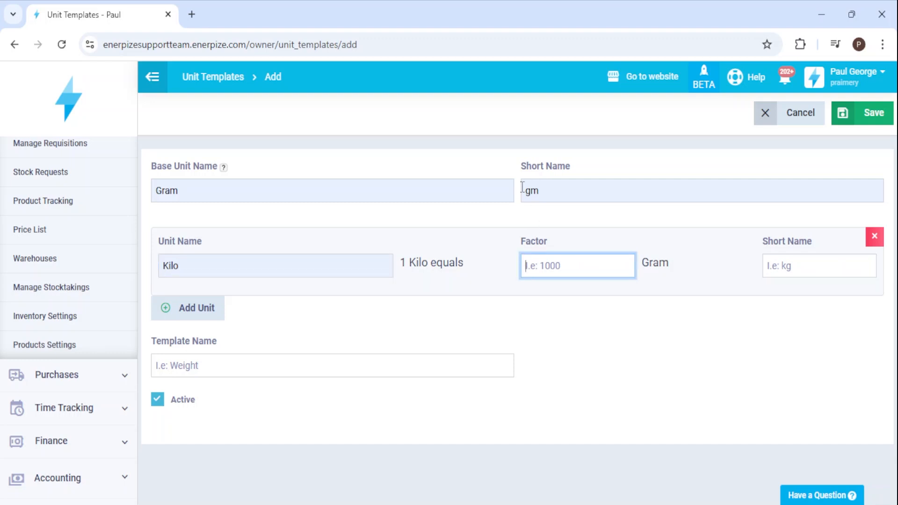
type("1000")
left_click(502, 231)
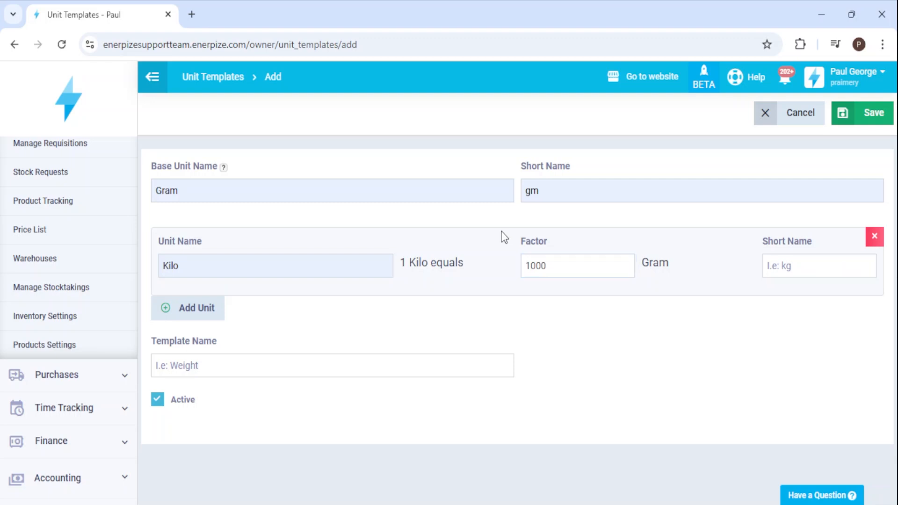
left_click(803, 274)
type("kg")
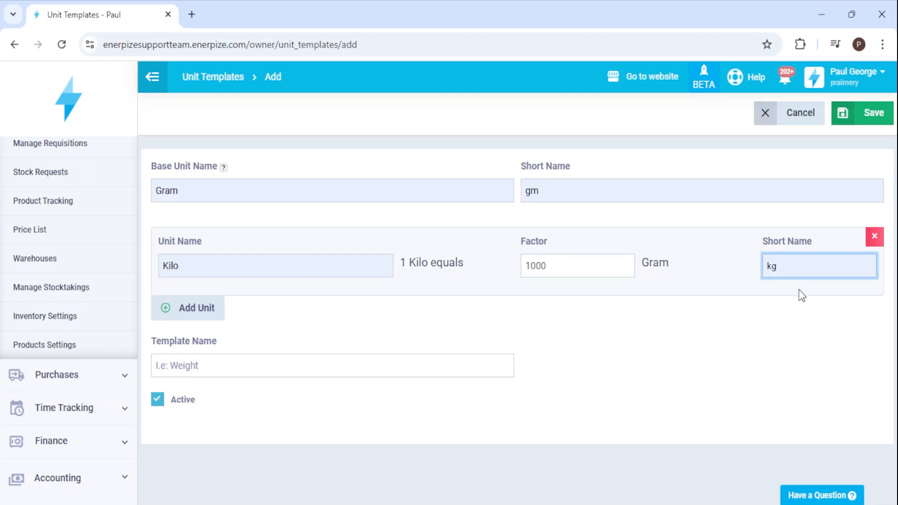
left_click_drag(577, 232, 535, 251)
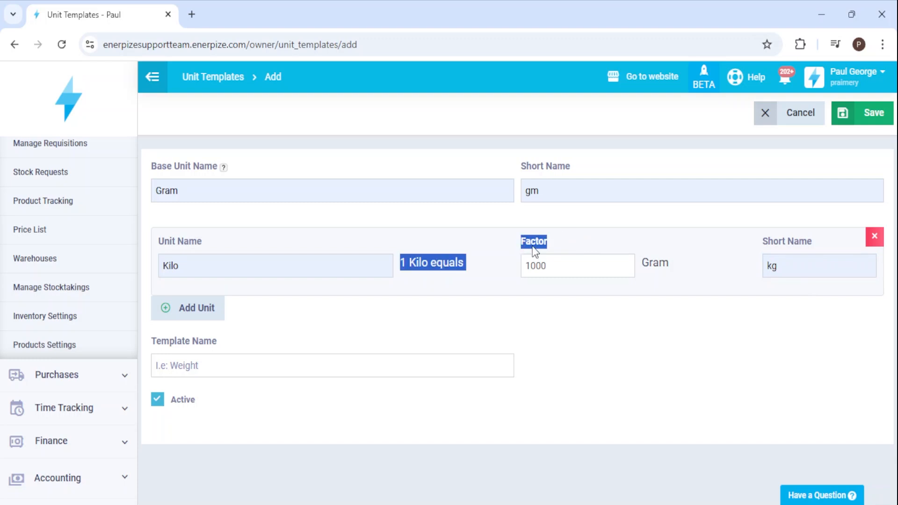
left_click(550, 266)
Add a second conversion unit named 2kilo with a factor of 2000 and the short name 2kg.
left_click(207, 308)
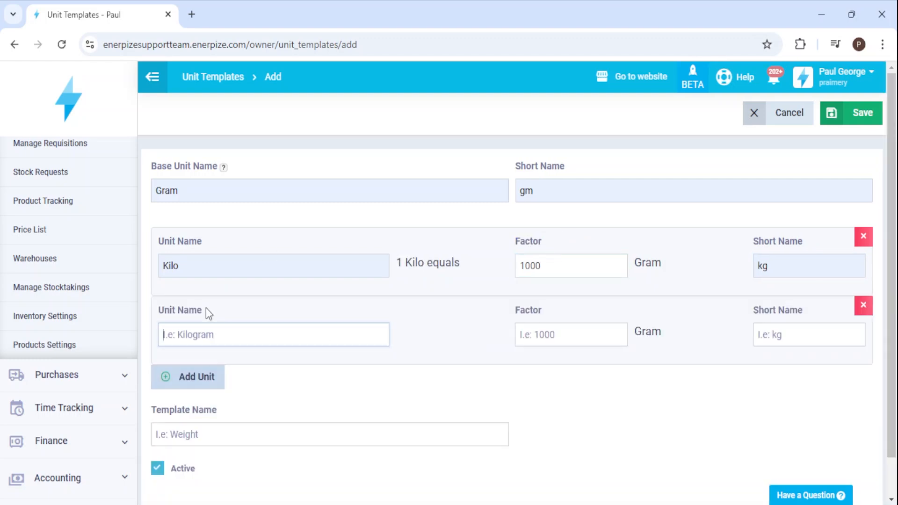
type("2kilo")
left_click(543, 329)
type("2000")
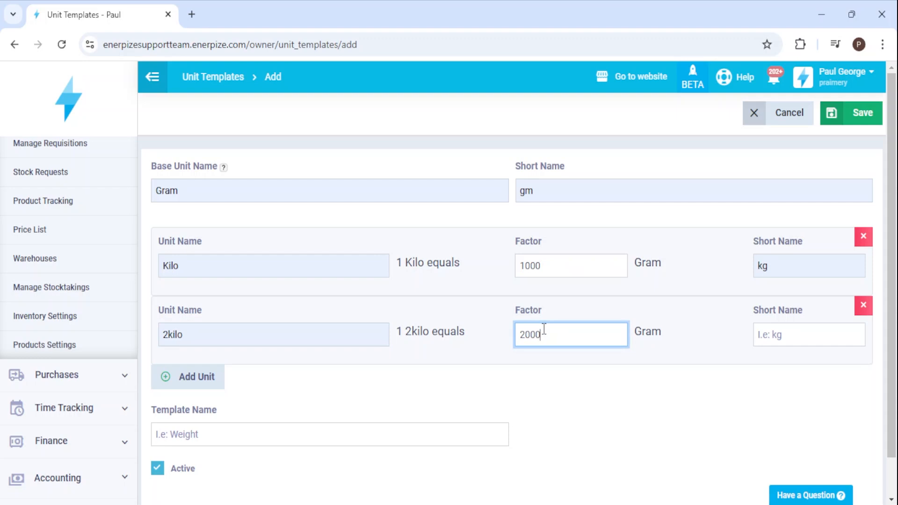
left_click(771, 333)
type("2kg")
Name the template Weight and save it.
left_click(225, 436)
type("Weight")
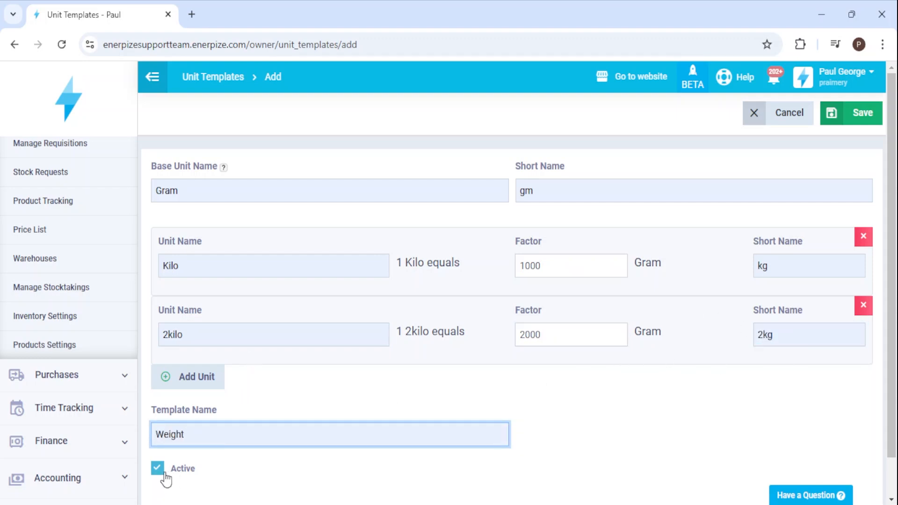
scroll(162, 475, "down", 1)
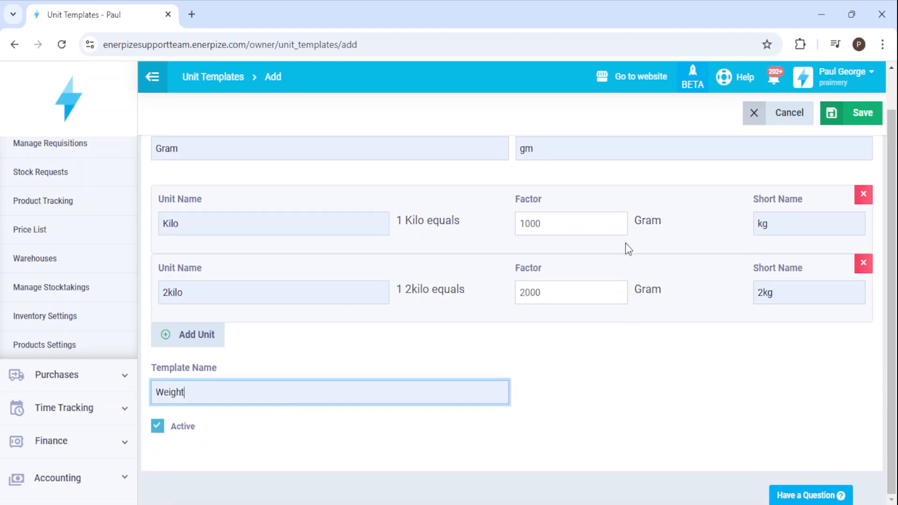
left_click(847, 112)
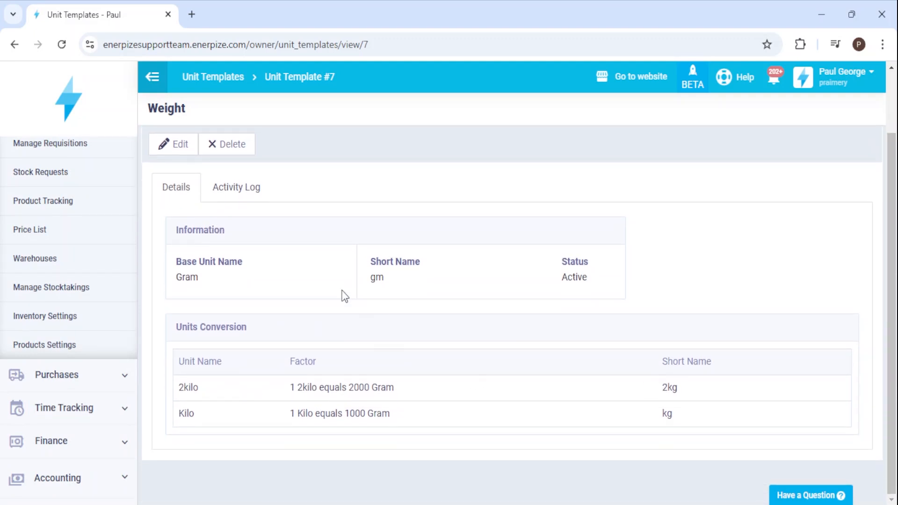
View the Weight template's activity log and return to the list of unit templates.
left_click(262, 196)
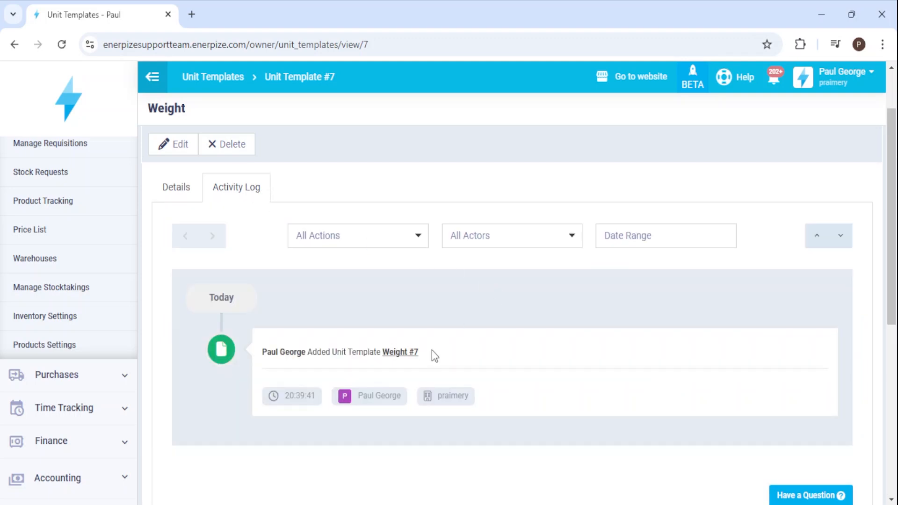
left_click(220, 77)
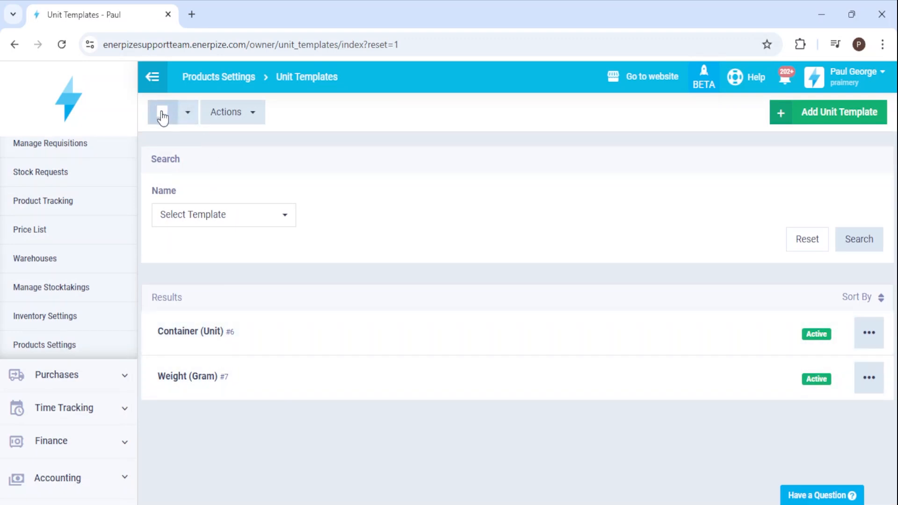
Check how unit templates are selected all at once and individually for bulk actions, leaving none selected.
left_click(163, 114)
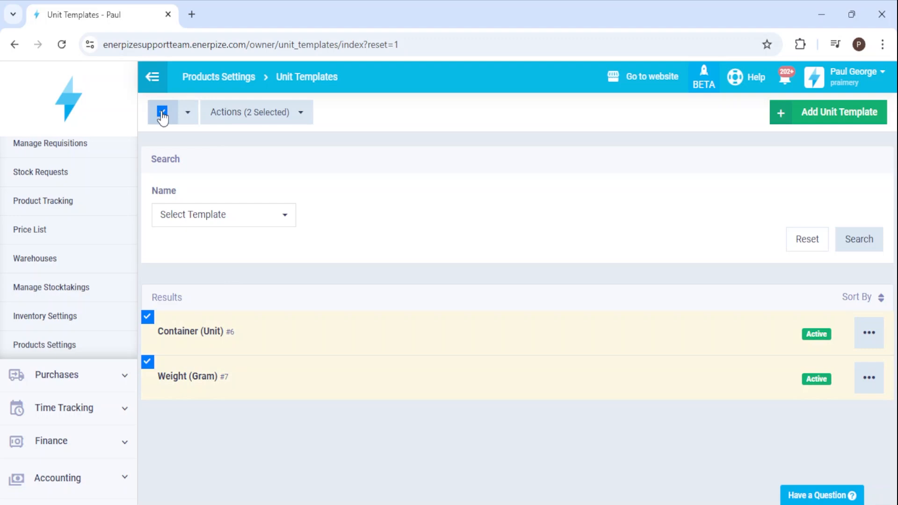
left_click(257, 117)
left_click(251, 113)
left_click(159, 114)
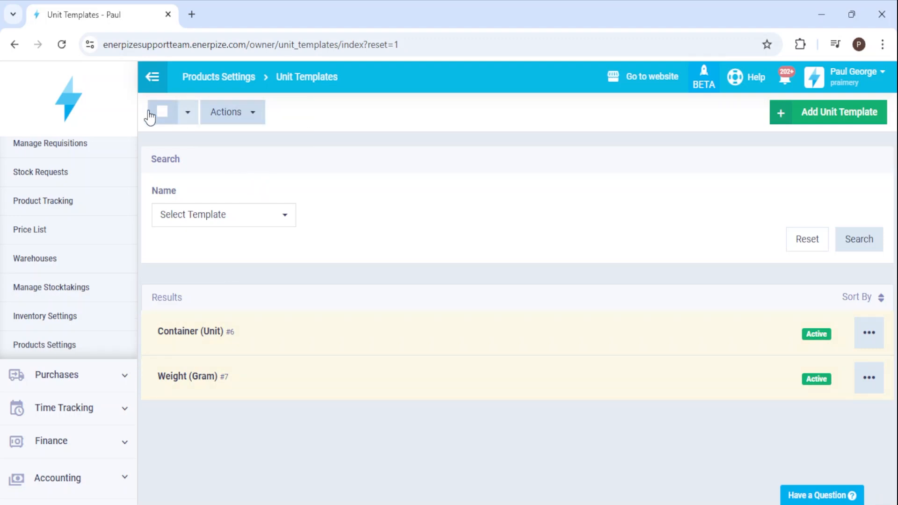
left_click(148, 317)
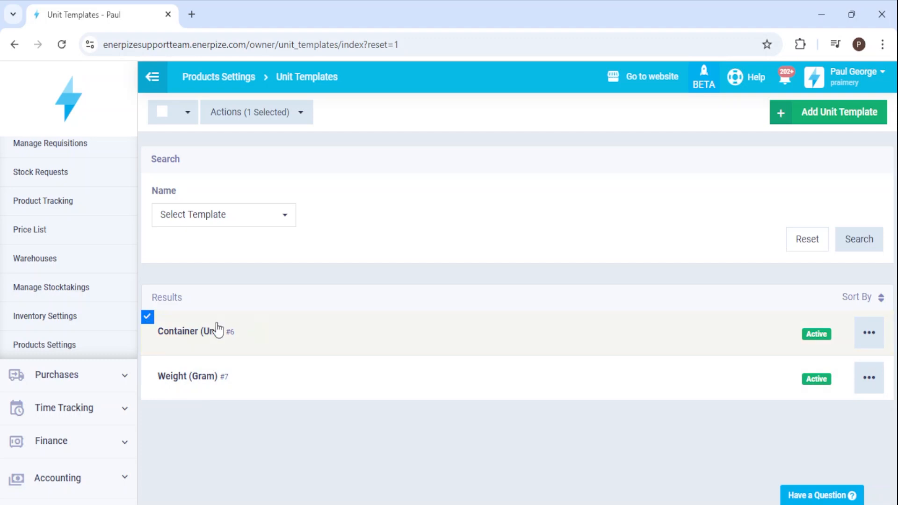
left_click(147, 319)
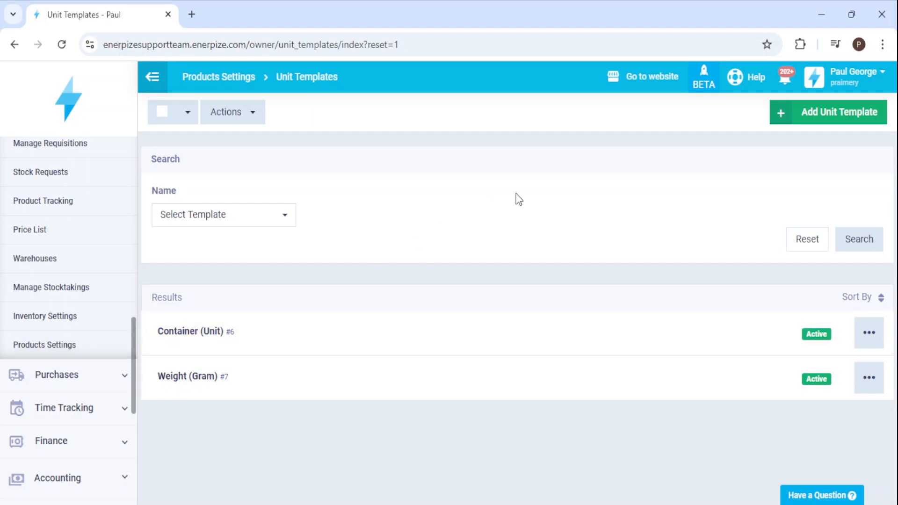
Search the unit template names for "C" without choosing a match.
left_click(289, 222)
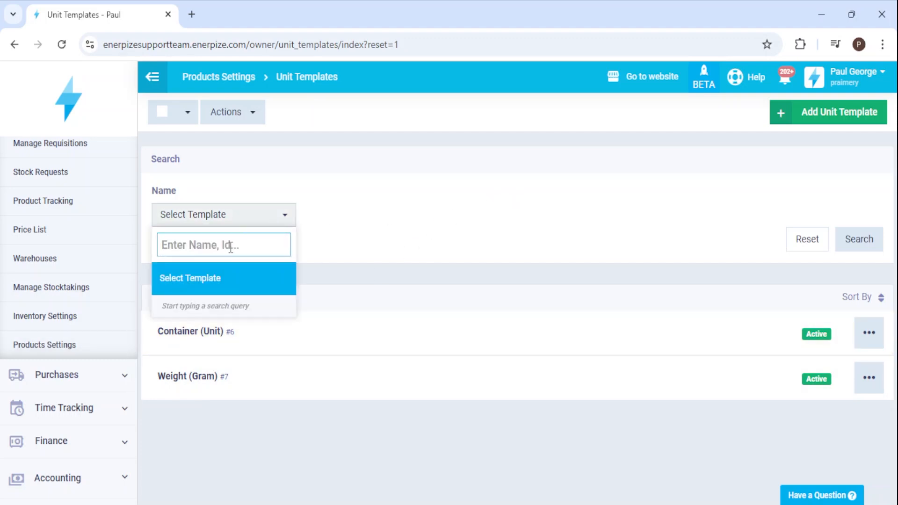
type("C")
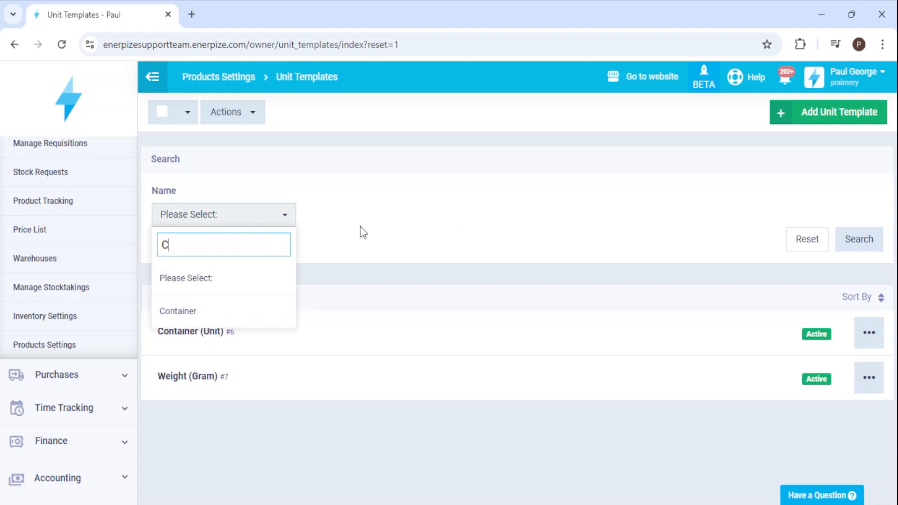
left_click(361, 227)
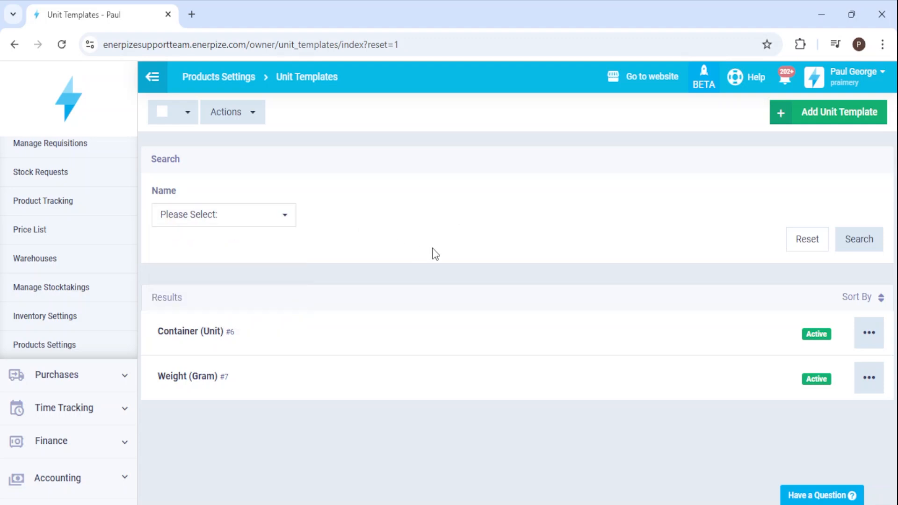
Look at the sort options for the results and the actions available for the Container template.
left_click(869, 305)
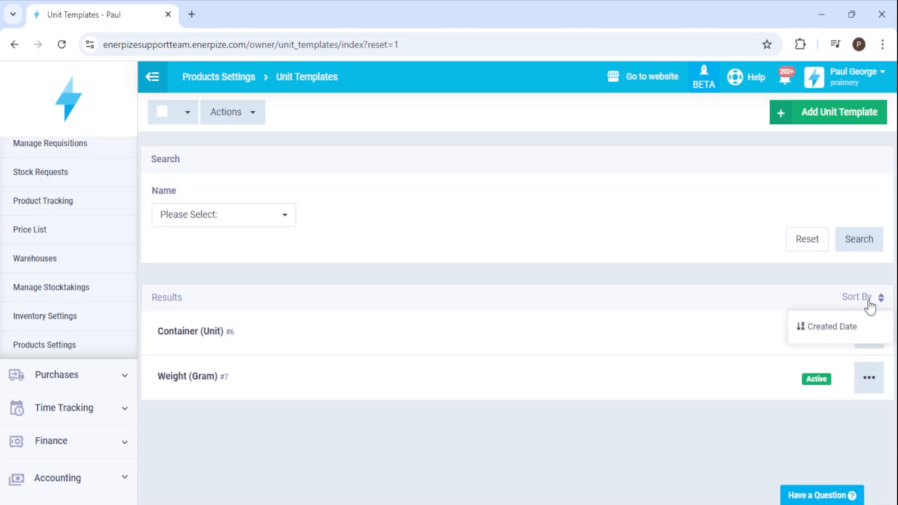
left_click(869, 332)
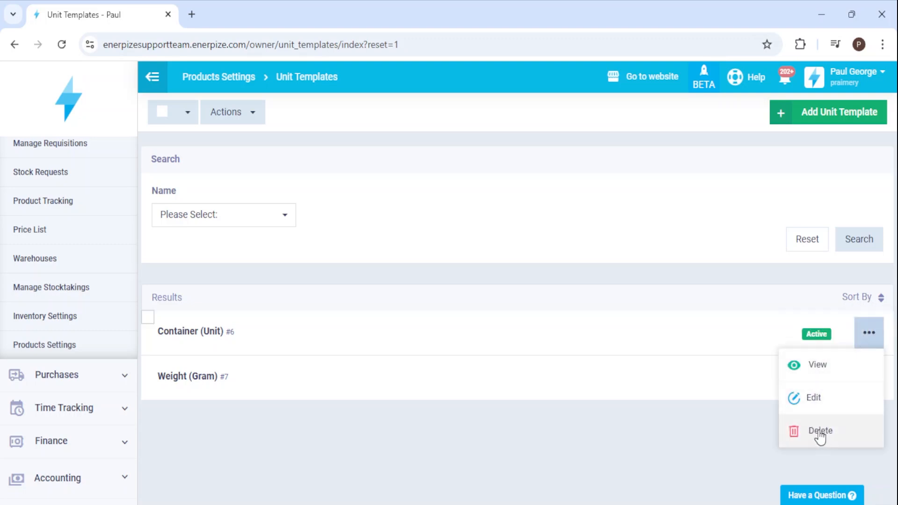
left_click(740, 272)
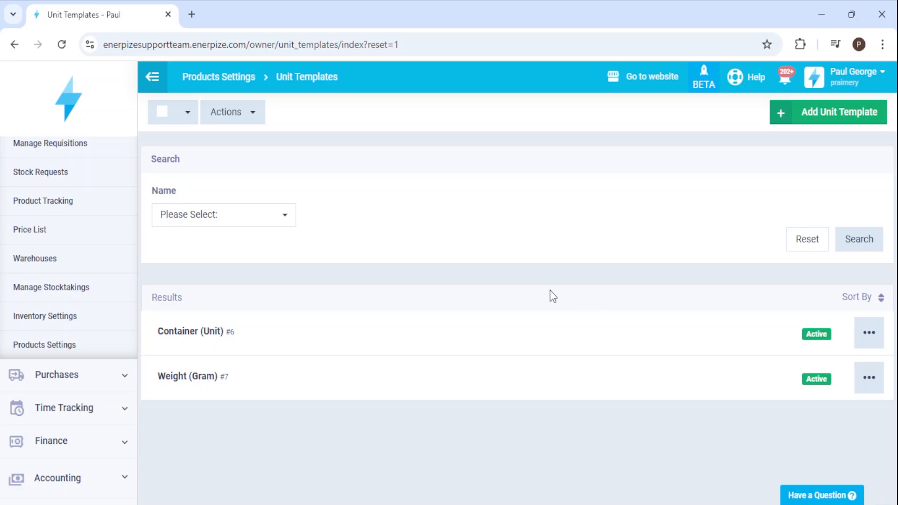
Open the general inventory settings and check the Enable Multiple Units System option.
left_click(33, 323)
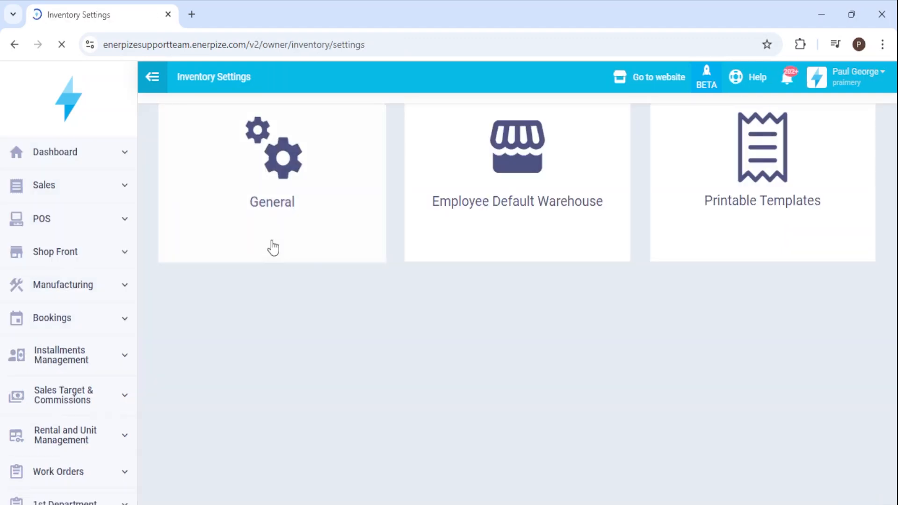
left_click(272, 241)
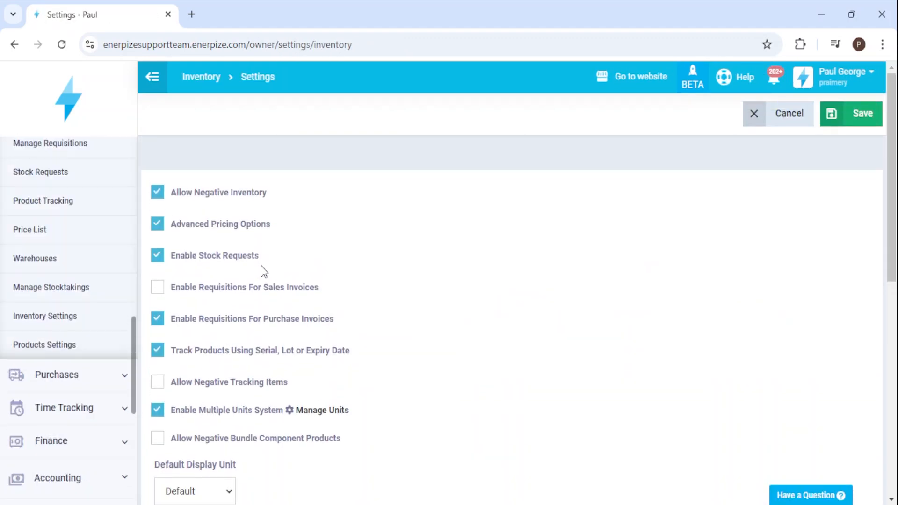
scroll(258, 276, "down", 1)
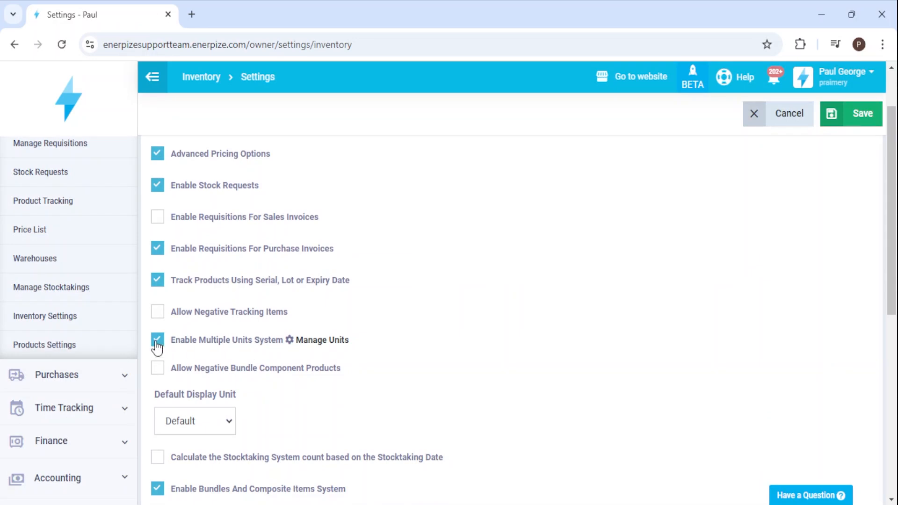
Go to the Products & Services list and open product C for editing.
scroll(96, 335, "up", 2)
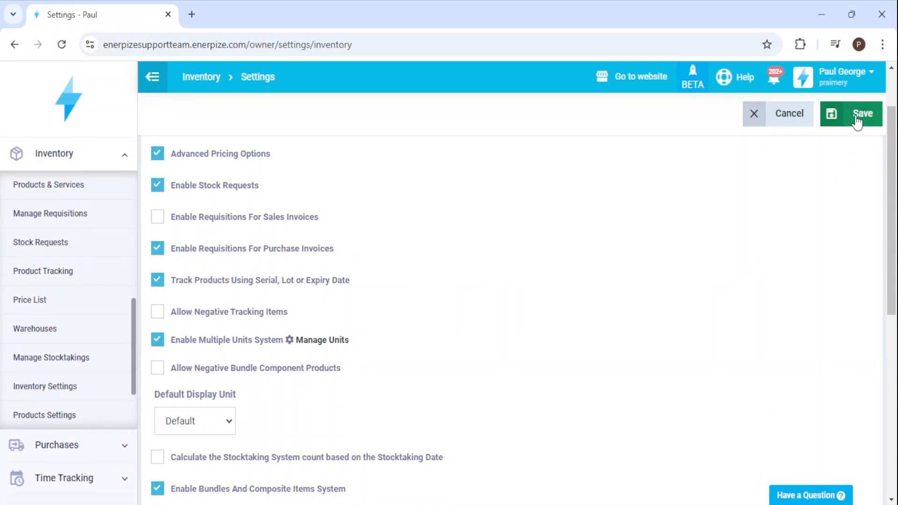
scroll(70, 271, "up", 2)
left_click(65, 258)
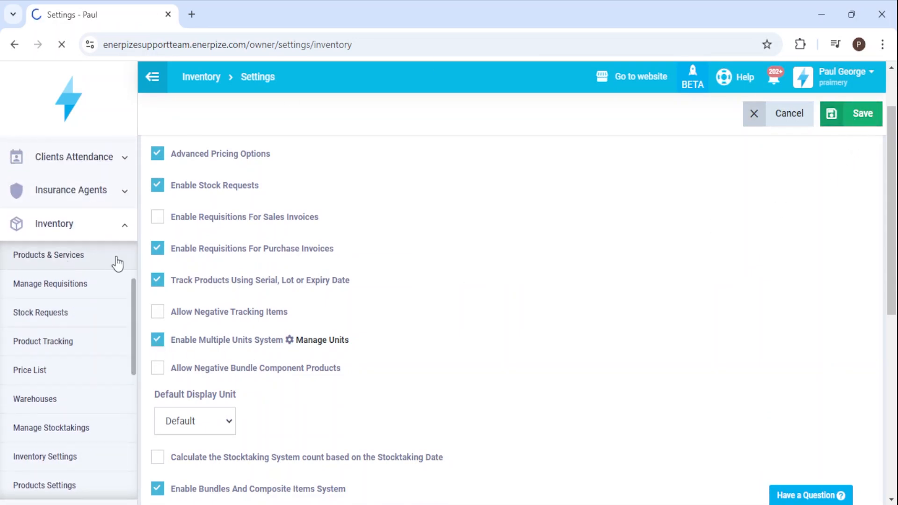
scroll(356, 304, "down", 3)
scroll(352, 318, "down", 2)
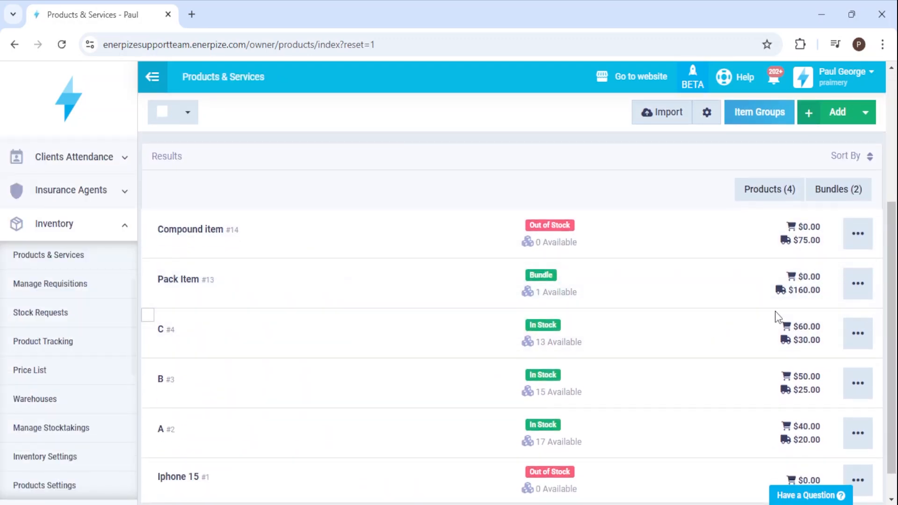
left_click(867, 340)
left_click(819, 395)
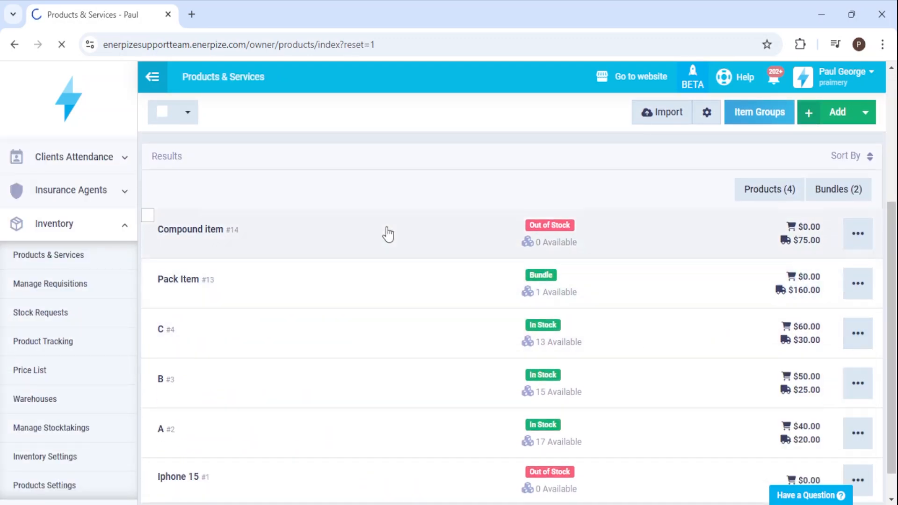
Assign the Weight unit template to product C.
scroll(332, 267, "down", 1)
scroll(322, 307, "down", 1)
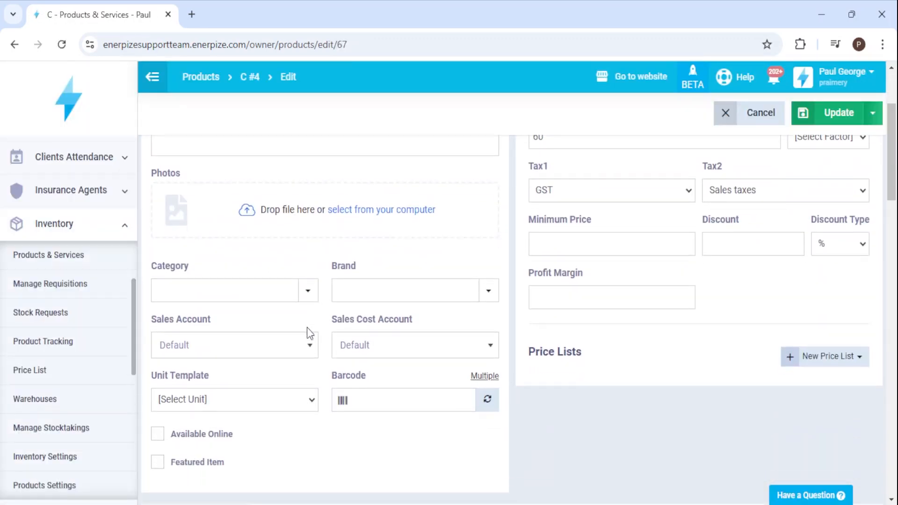
left_click(183, 451)
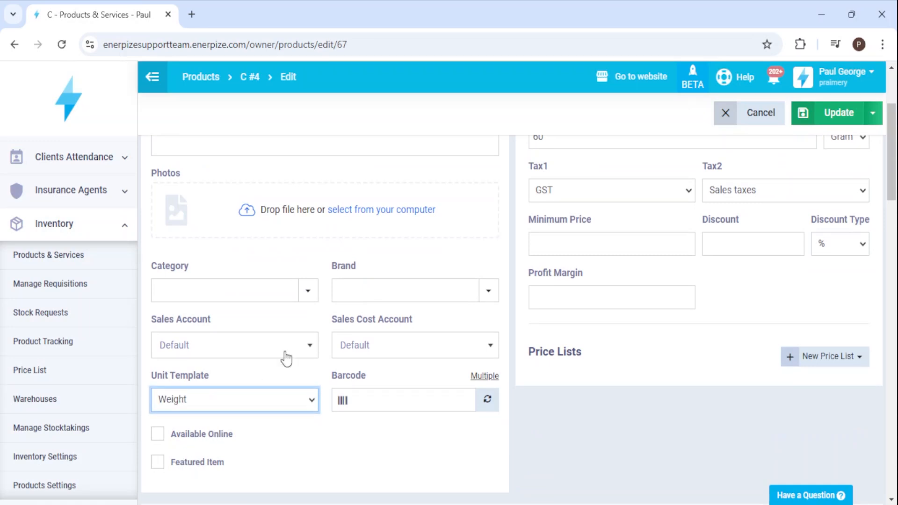
Set product C's purchase price to 1000 with kg as its unit.
scroll(421, 357, "up", 3)
left_click(863, 225)
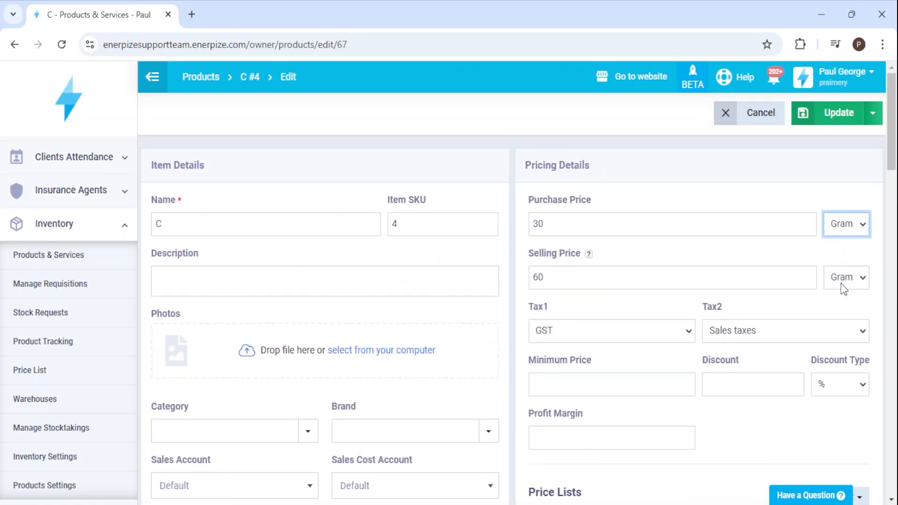
left_click(843, 260)
left_click(666, 230)
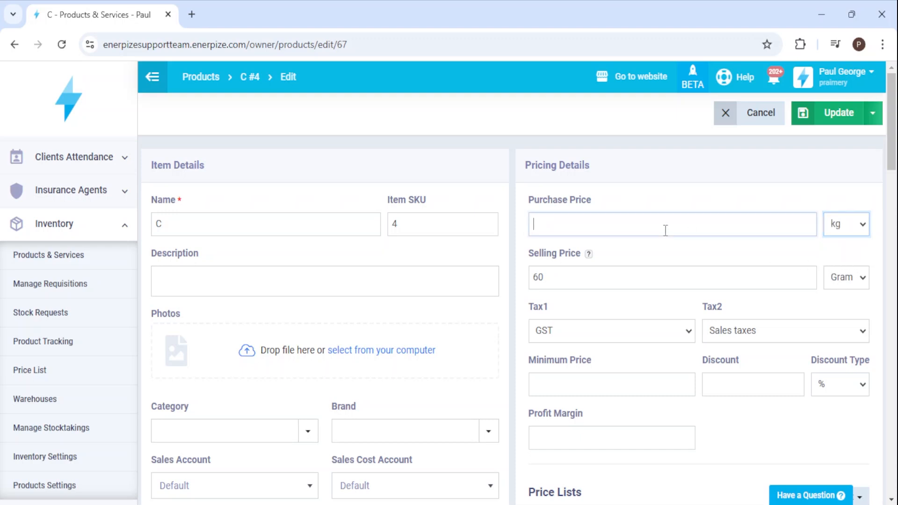
type("1000")
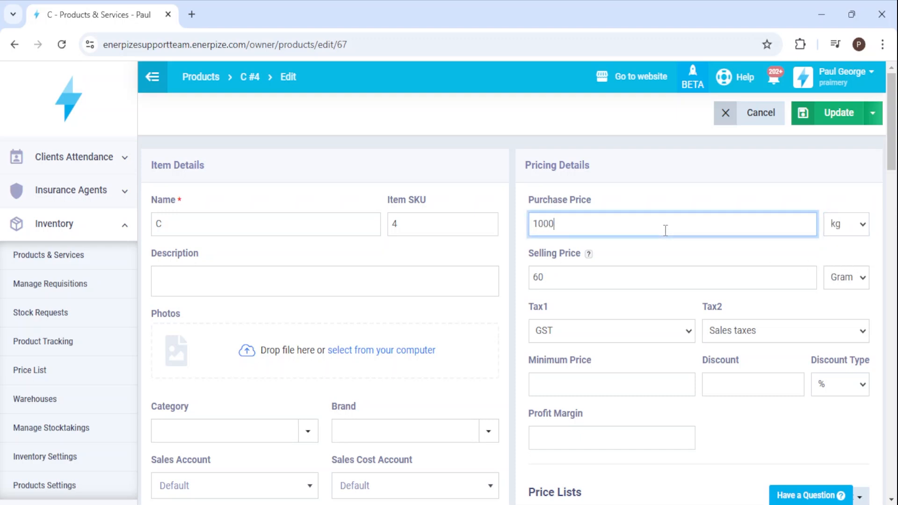
Set product C's selling price to 2 per Gram and review both prices.
left_click(681, 272)
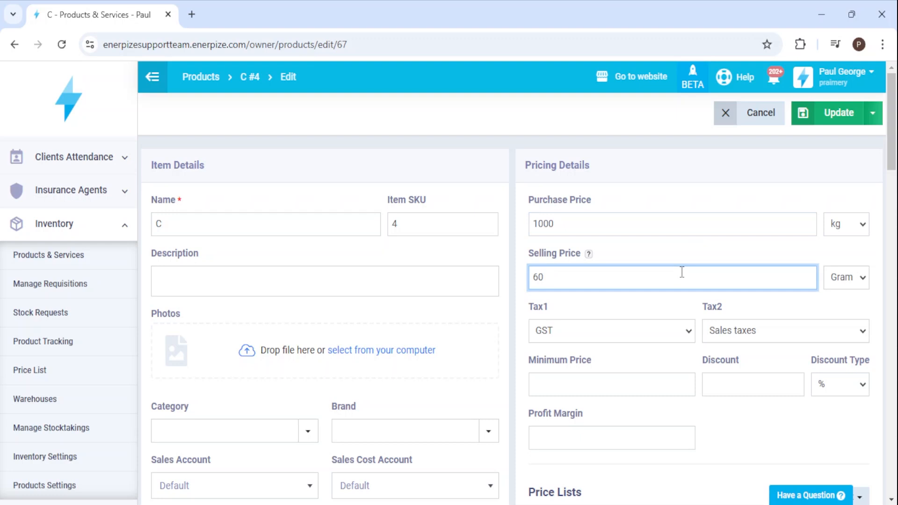
key("ctrl+a")
type("2")
left_click(690, 187)
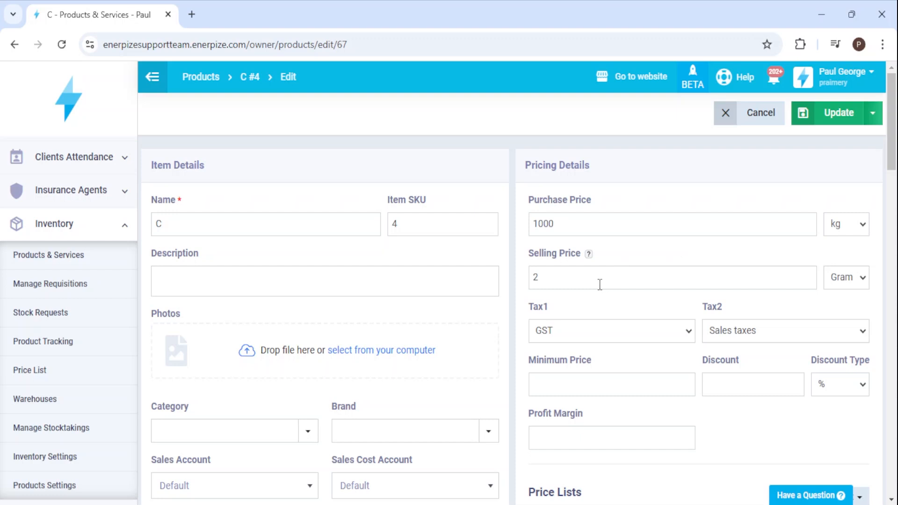
left_click_drag(554, 225, 536, 228)
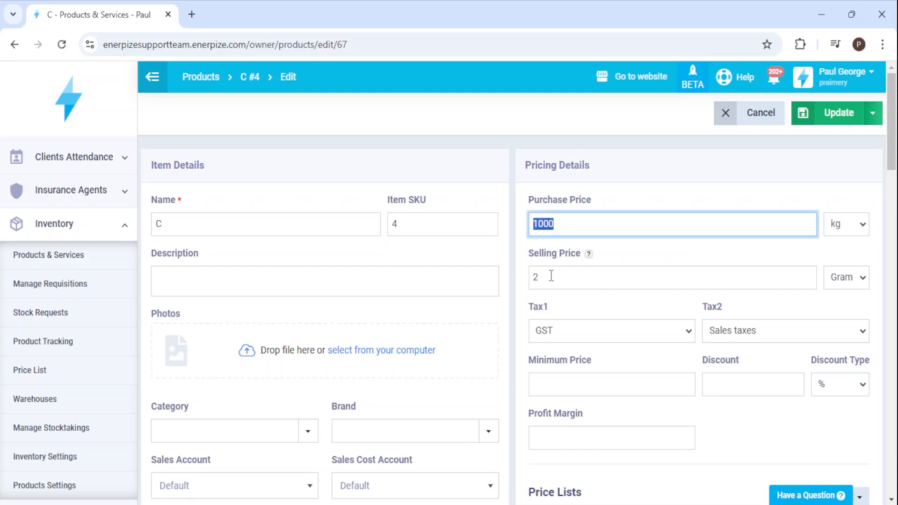
left_click_drag(555, 277, 532, 277)
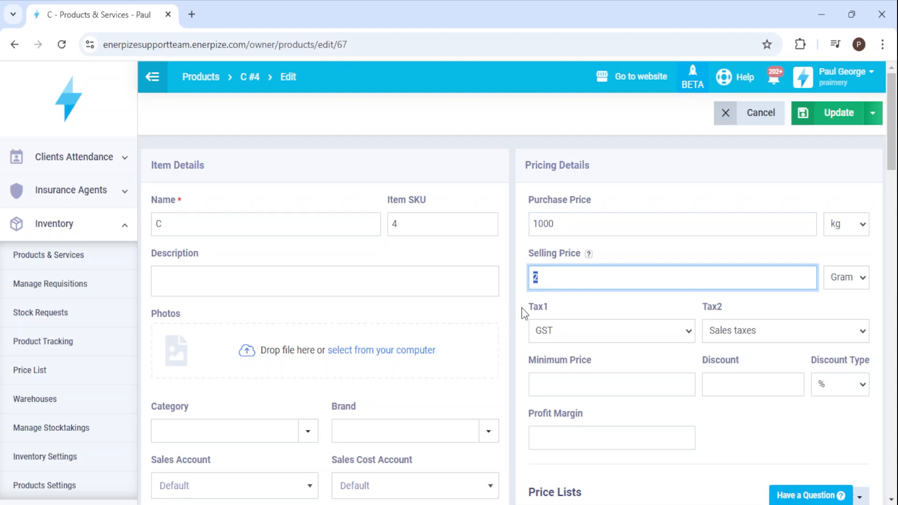
Enable multiple barcodes for the product and set up three barcode rows with the unit factors Gram, kg and 2kg.
scroll(521, 308, "down", 5)
left_click(489, 310)
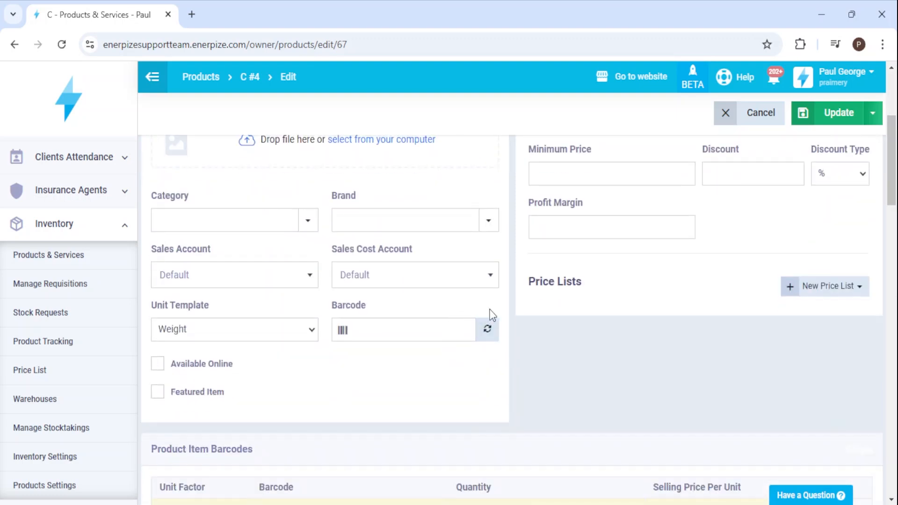
scroll(370, 325, "down", 5)
left_click(185, 343)
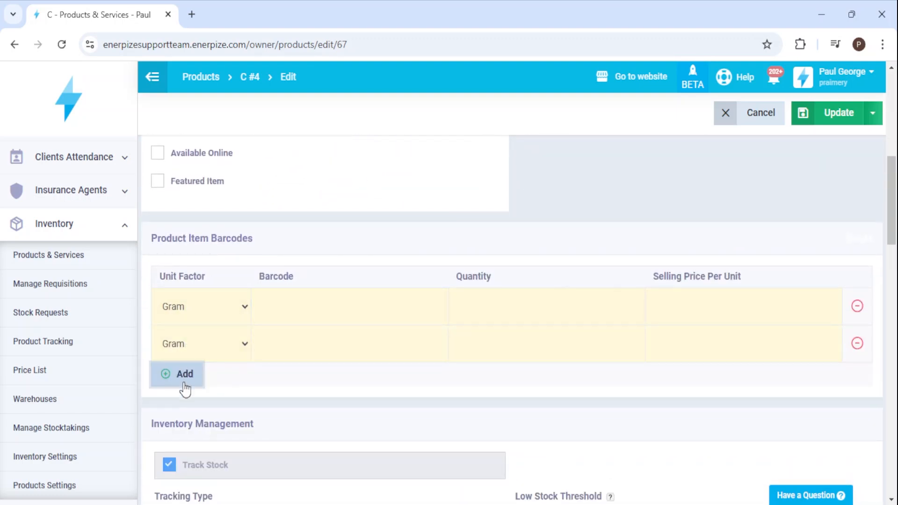
left_click(183, 380)
left_click(187, 358)
left_click(190, 387)
left_click(190, 440)
Enter the barcodes 7777 for Gram, 8888 for kg and 9999 for 2kg.
left_click(311, 313)
type("7777")
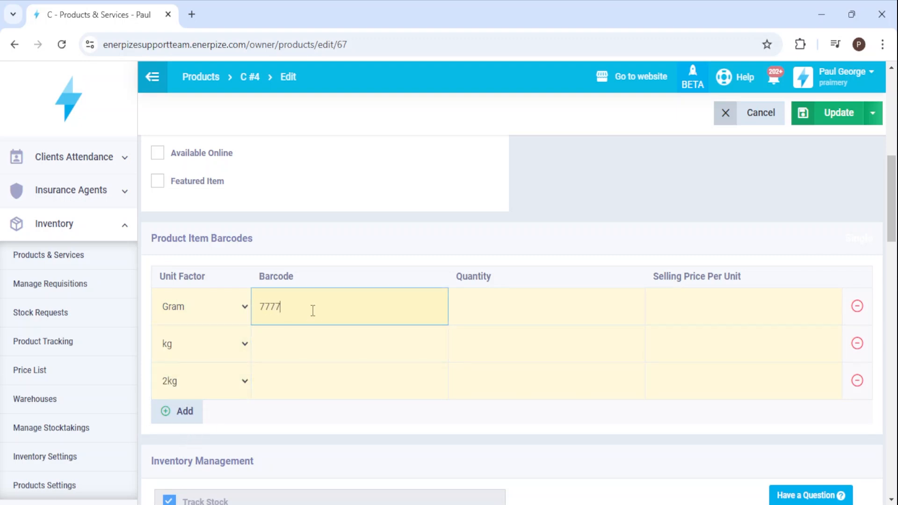
left_click(313, 337)
type("8888")
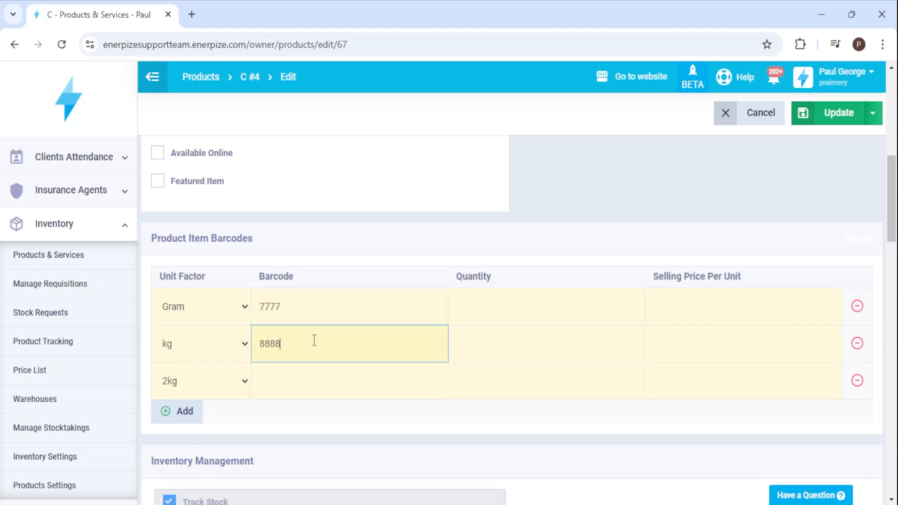
left_click(321, 385)
type("9999")
Set the quantity to 1 in each of the three barcode rows.
left_click(495, 309)
type("1")
left_click(482, 346)
type("1")
left_click(471, 393)
type("1")
Set the selling price per unit to 2 for Gram, 1800 for kg and 2600 for 2kg, and save the product.
left_click(691, 311)
type("2")
left_click(670, 341)
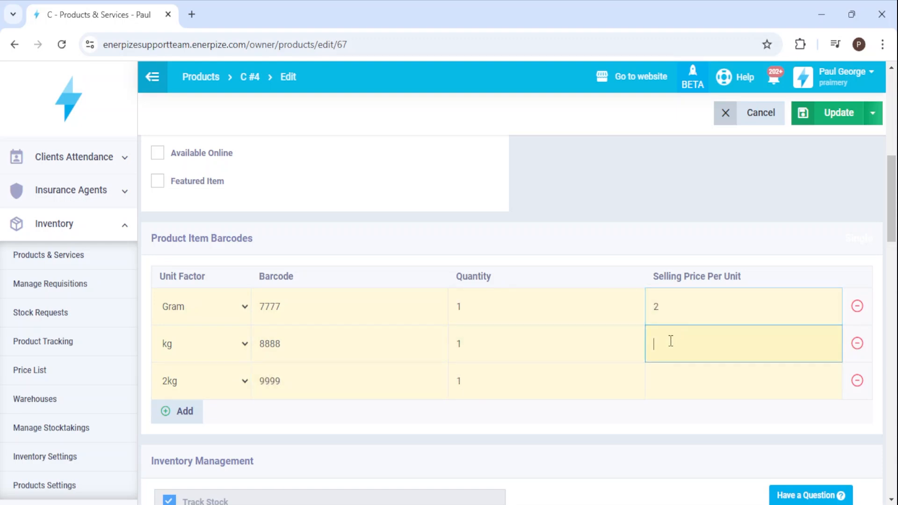
type("1800")
left_click(676, 384)
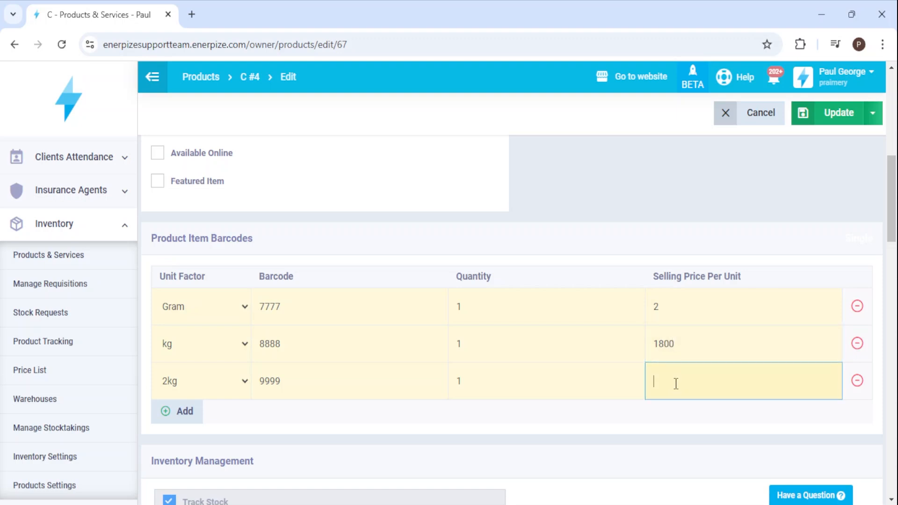
type("260")
type("00")
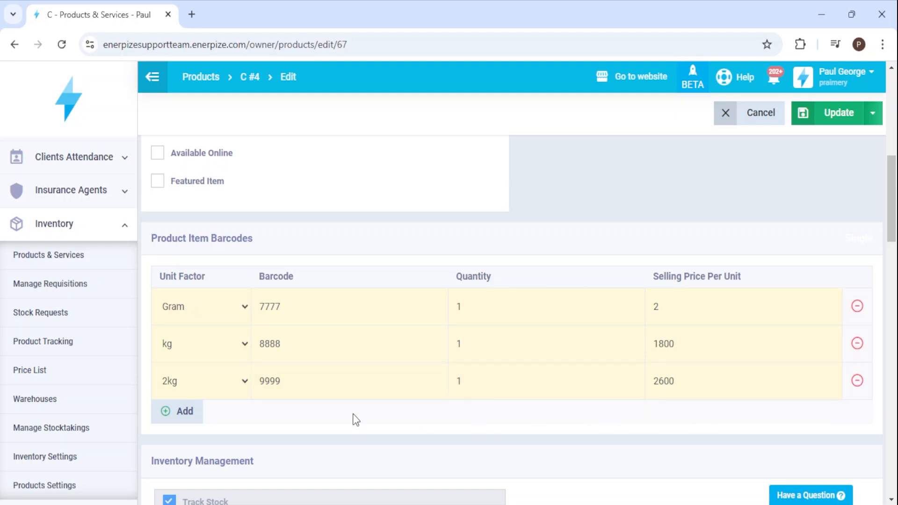
left_click(838, 115)
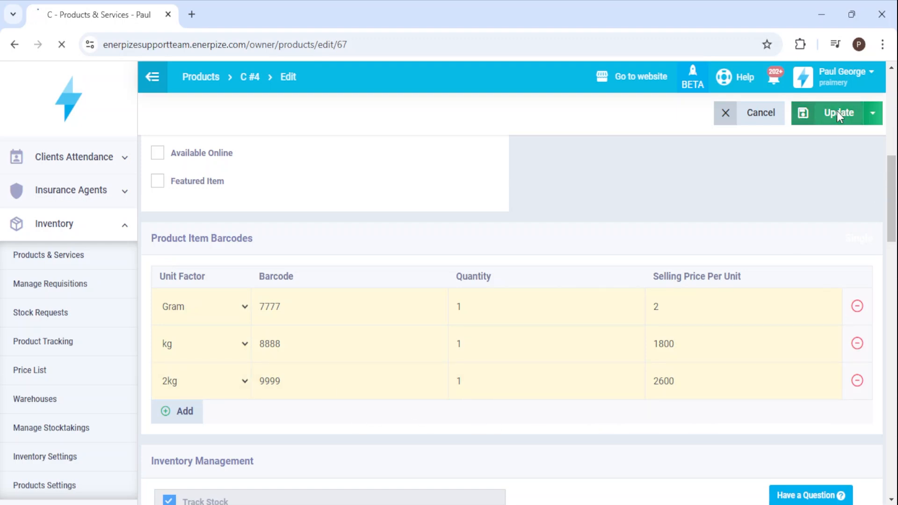
Go to the purchase invoices and start a new purchase invoice.
scroll(76, 407, "down", 12)
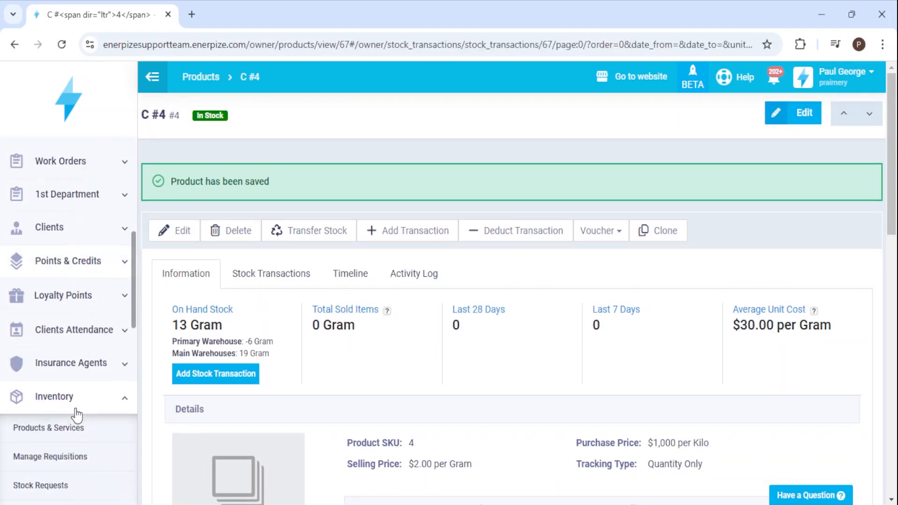
left_click(77, 401)
left_click(65, 290)
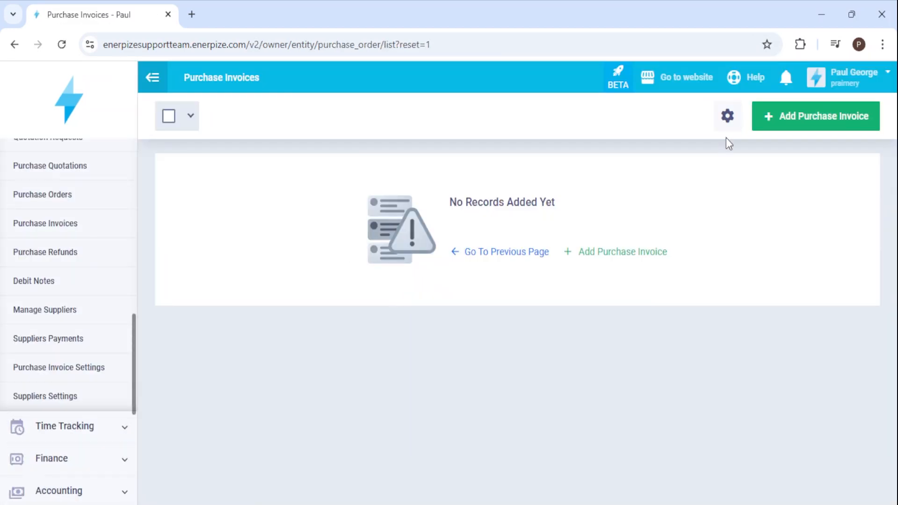
left_click(790, 119)
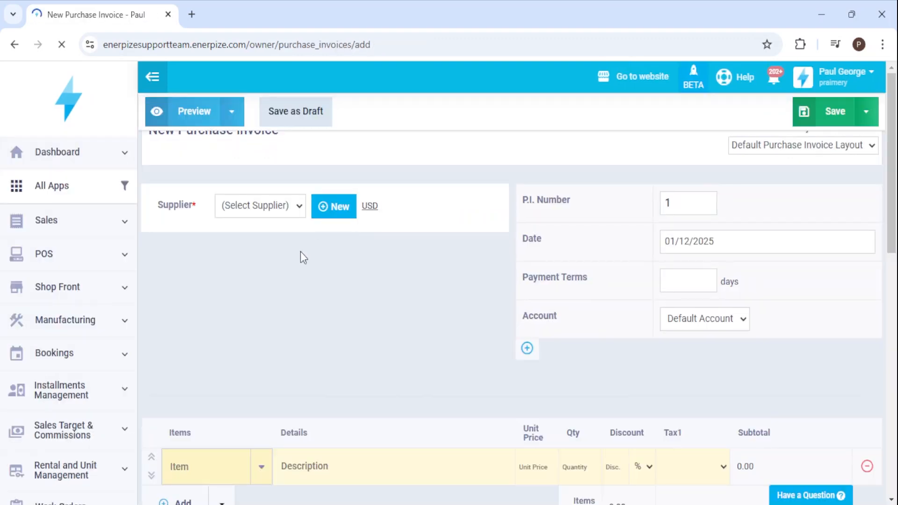
Add product C as the first line of the purchase invoice and check its unit, keeping kg.
scroll(281, 327, "down", 3)
left_click(231, 325)
type("c")
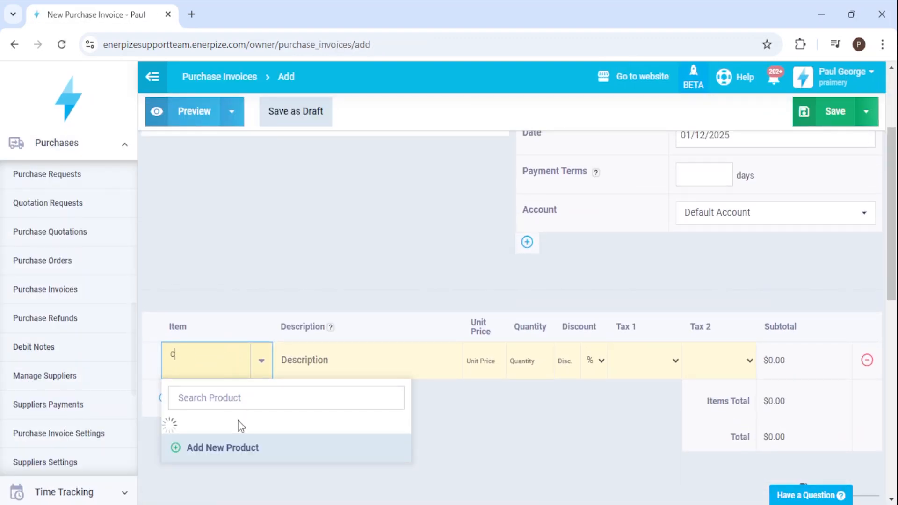
left_click(241, 370)
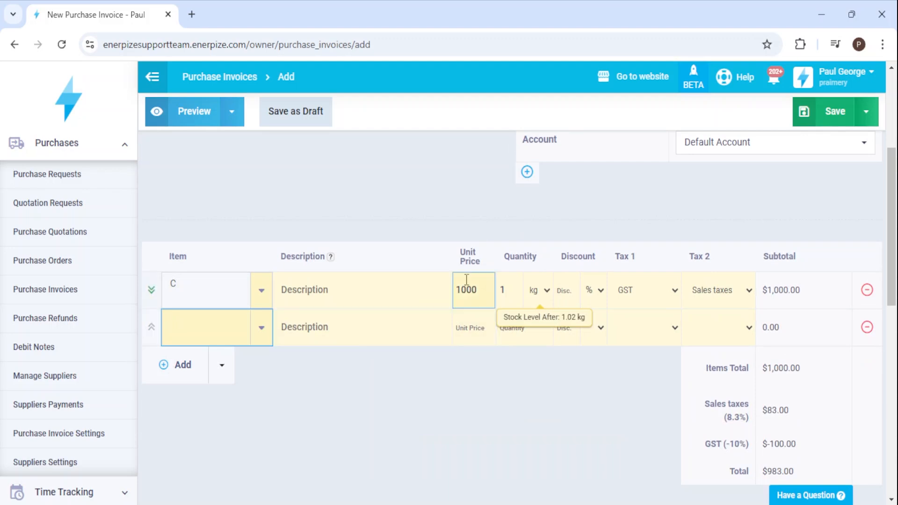
left_click(540, 293)
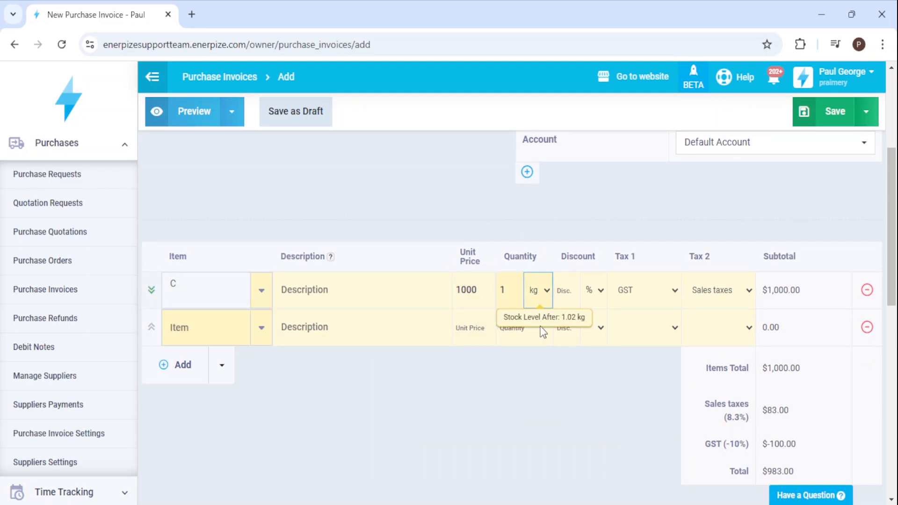
Start a new sales invoice, add an item by barcode 7777 and check its unit.
scroll(55, 307, "up", 1)
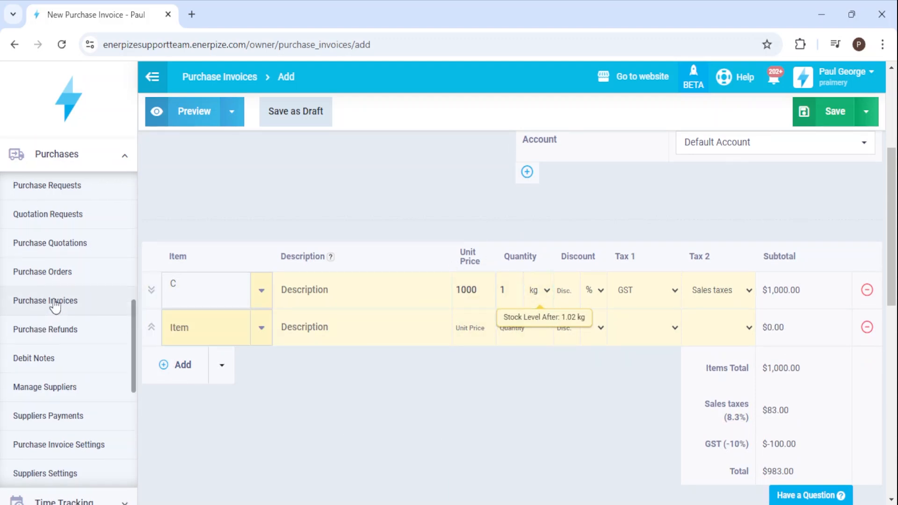
scroll(55, 306, "up", 10)
left_click(70, 227)
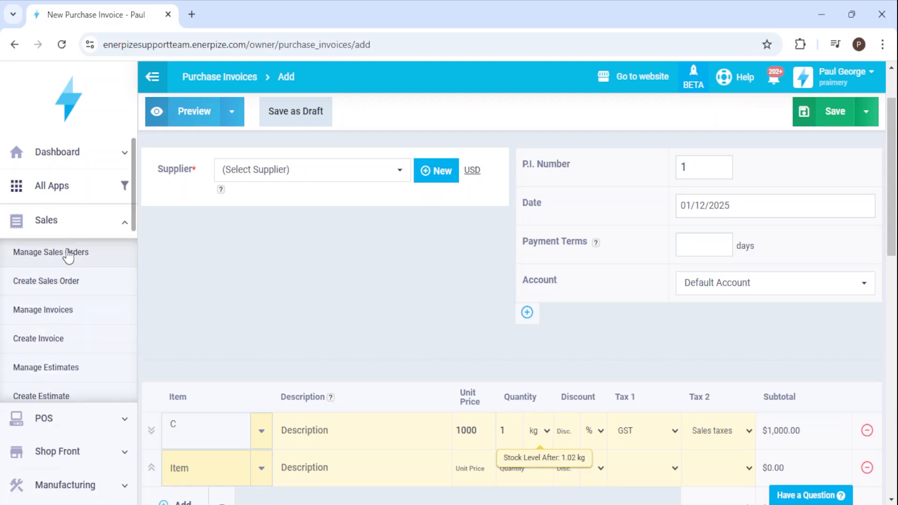
left_click(56, 341)
type("7777")
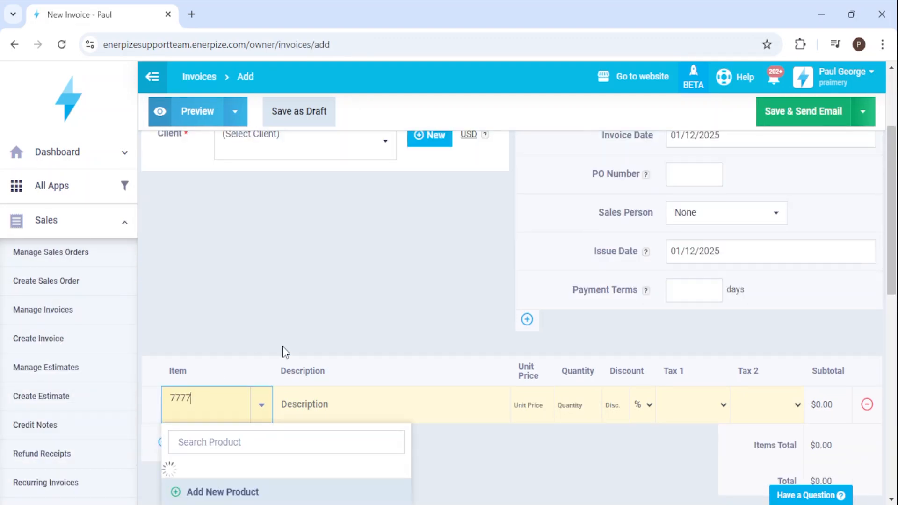
key("Return")
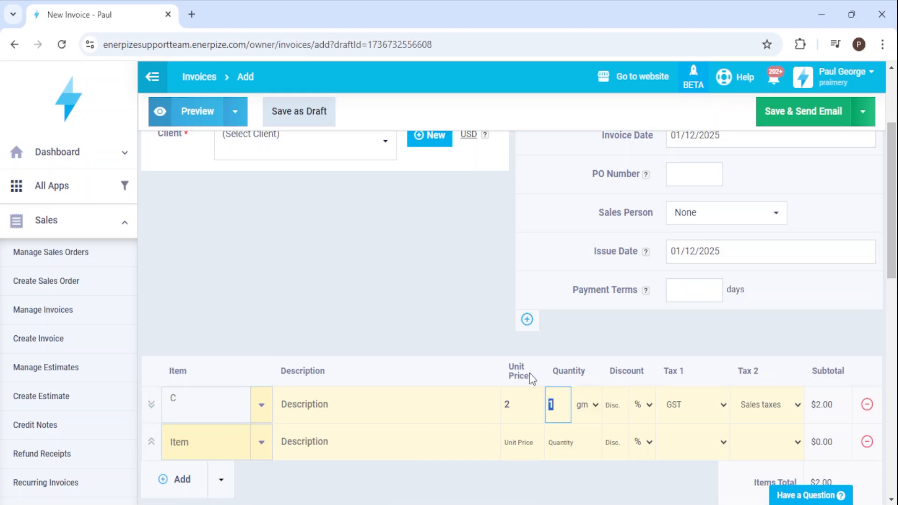
left_click(585, 408)
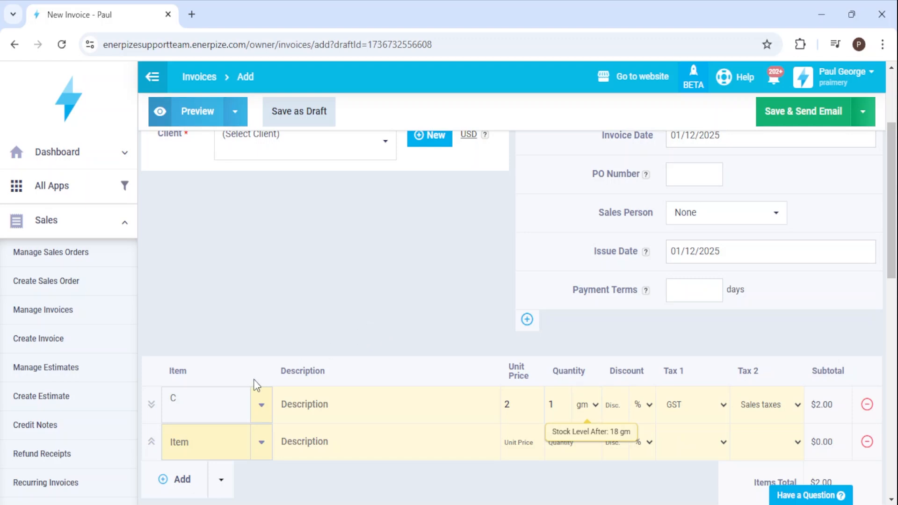
Add a second line to the sales invoice by barcode 8888 and dismiss the client address message.
left_click(187, 444)
type("8808")
key("Return")
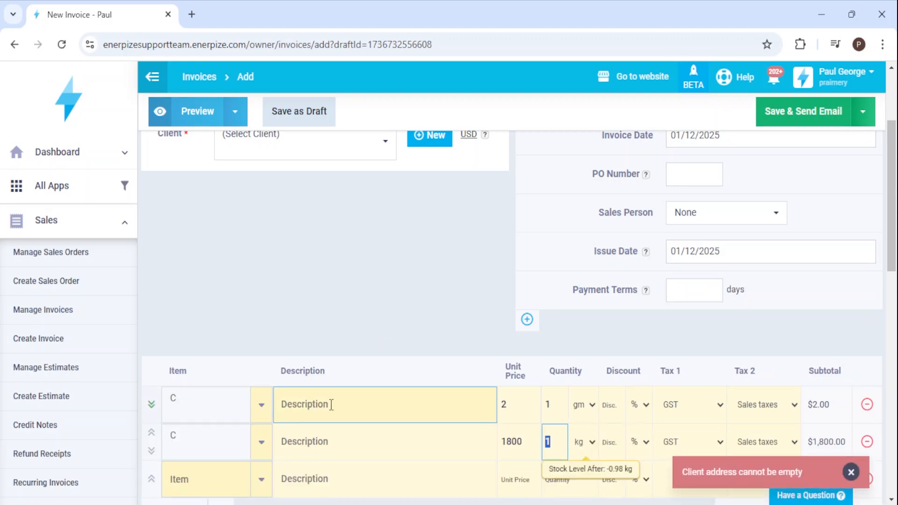
left_click(852, 472)
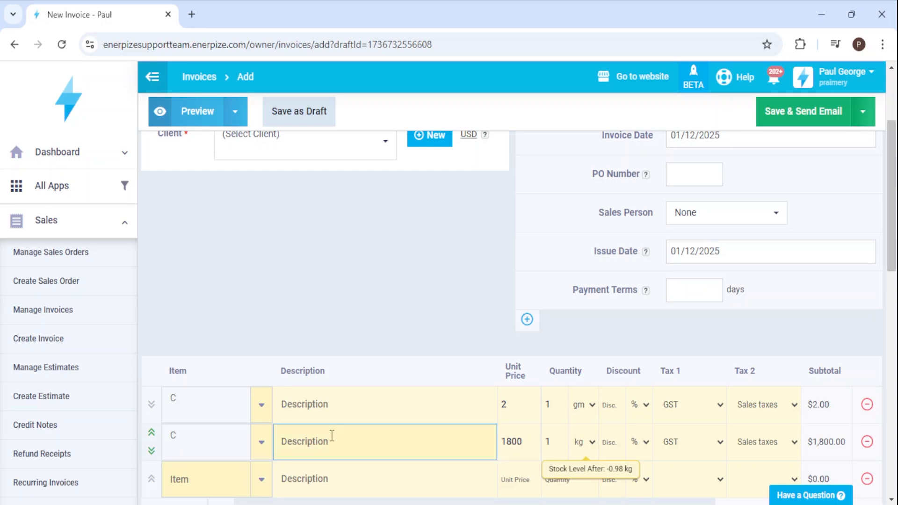
scroll(335, 293, "down", 2)
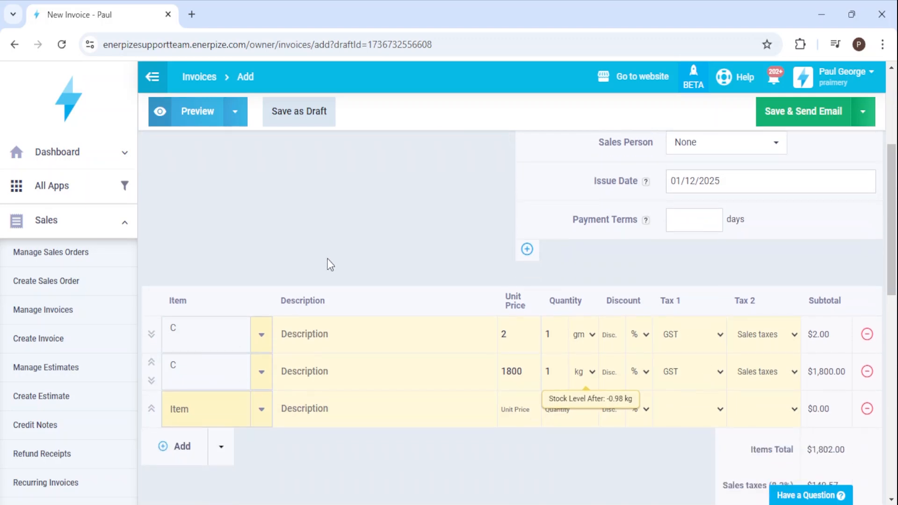